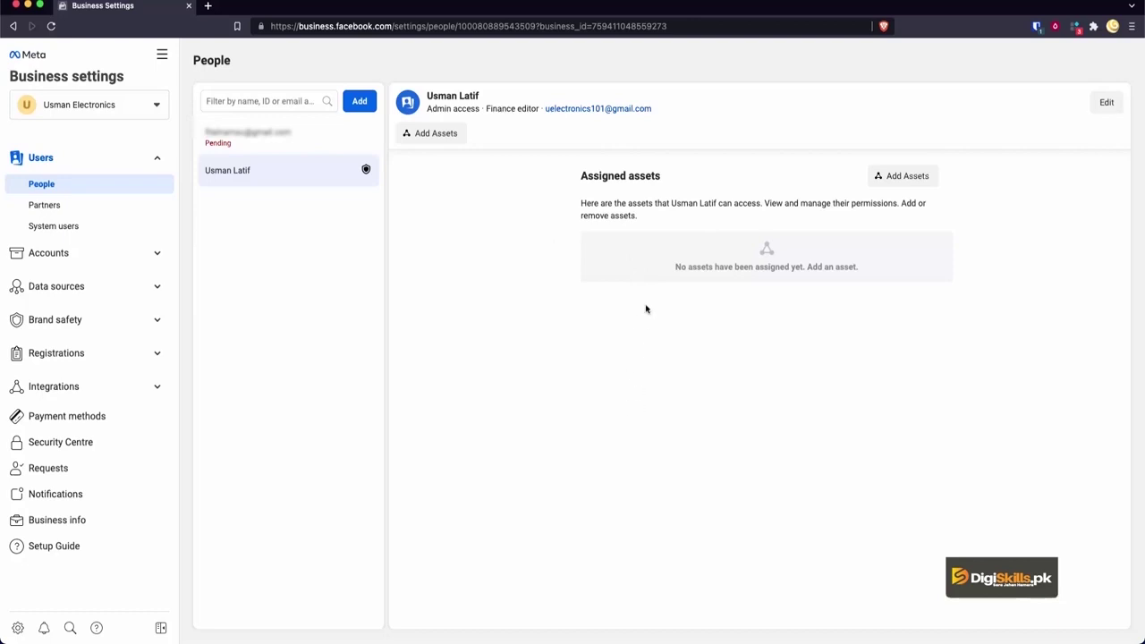
Start assigning assets to the selected person and choose the Usman Electronics Page among the Classic Pages.
{"action": "left_click", "coordinate": [899, 177]}
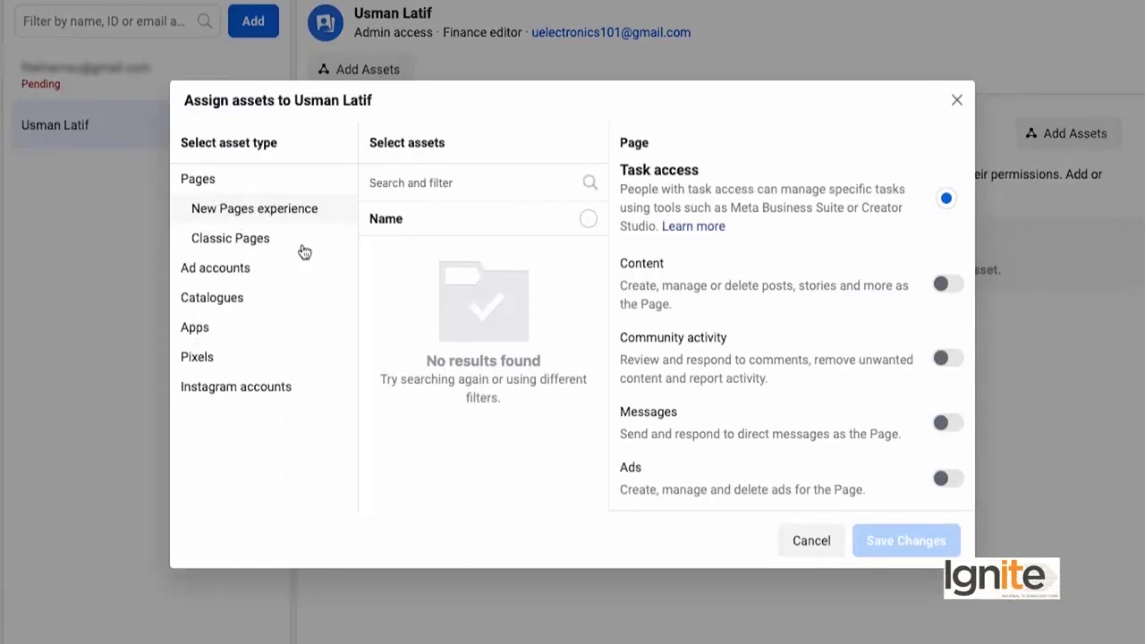
{"action": "left_click", "coordinate": [270, 240]}
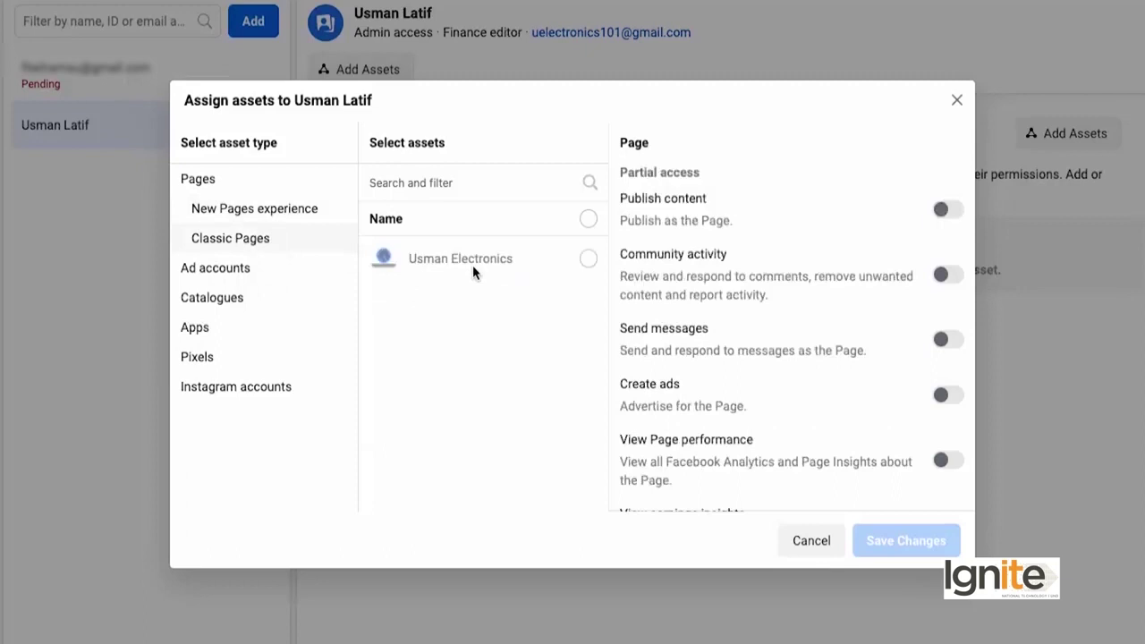
{"action": "left_click", "coordinate": [589, 260]}
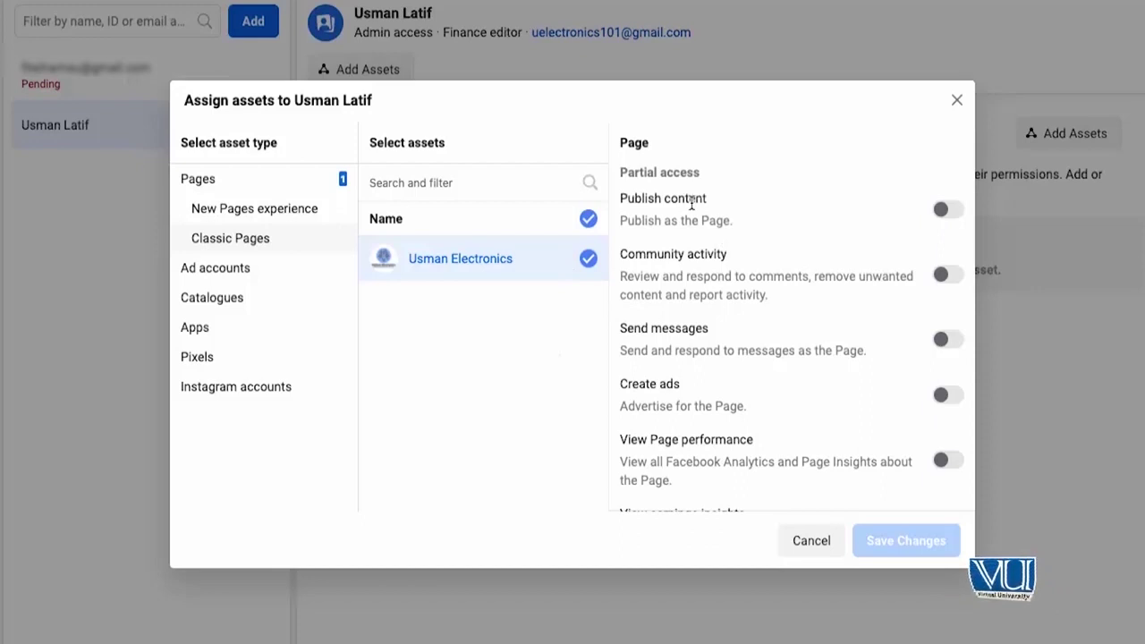
{"action": "left_click_drag", "start_coordinate": [621, 170], "coordinate": [706, 175]}
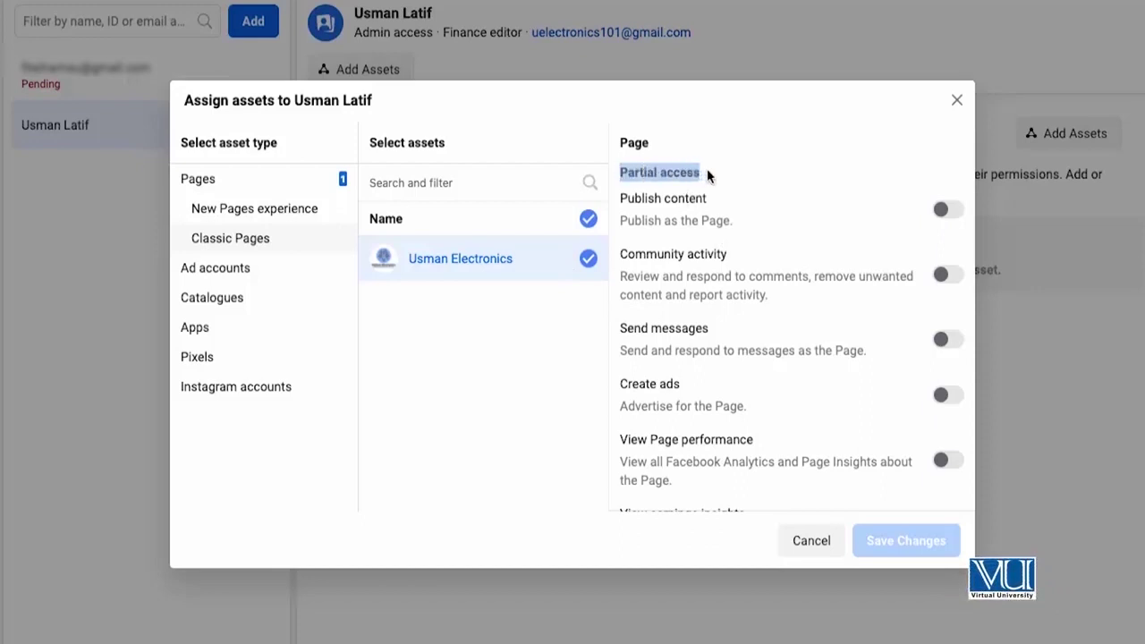
{"action": "left_click", "coordinate": [636, 198]}
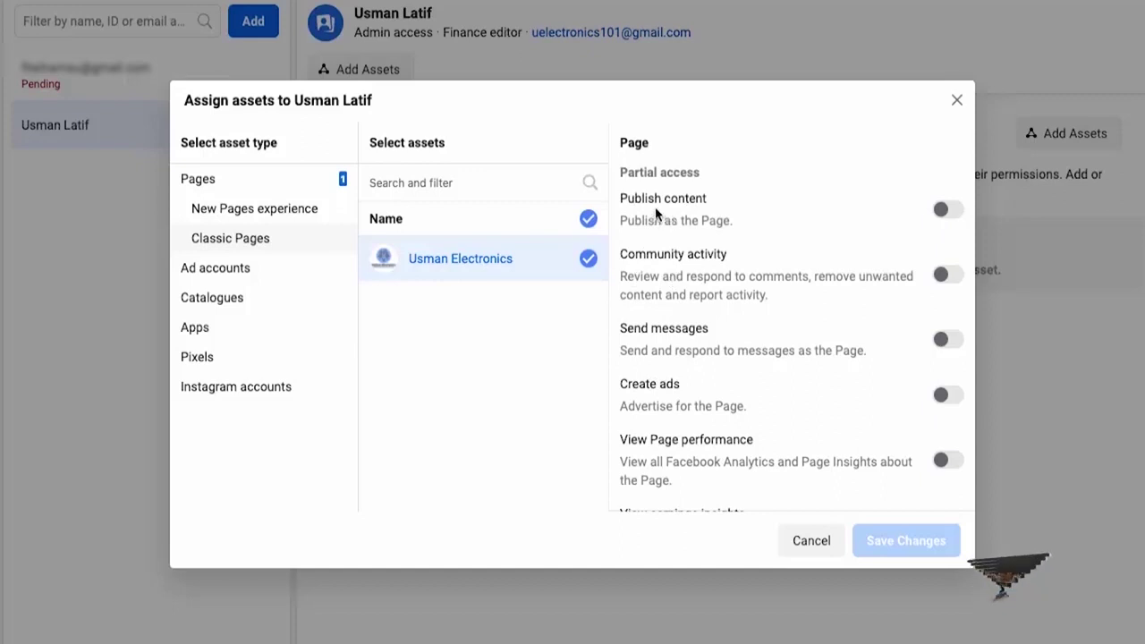
Try partial access permissions for the Page: Publish content, View Page performance, Send messages and Community activity.
{"action": "left_click", "coordinate": [948, 214]}
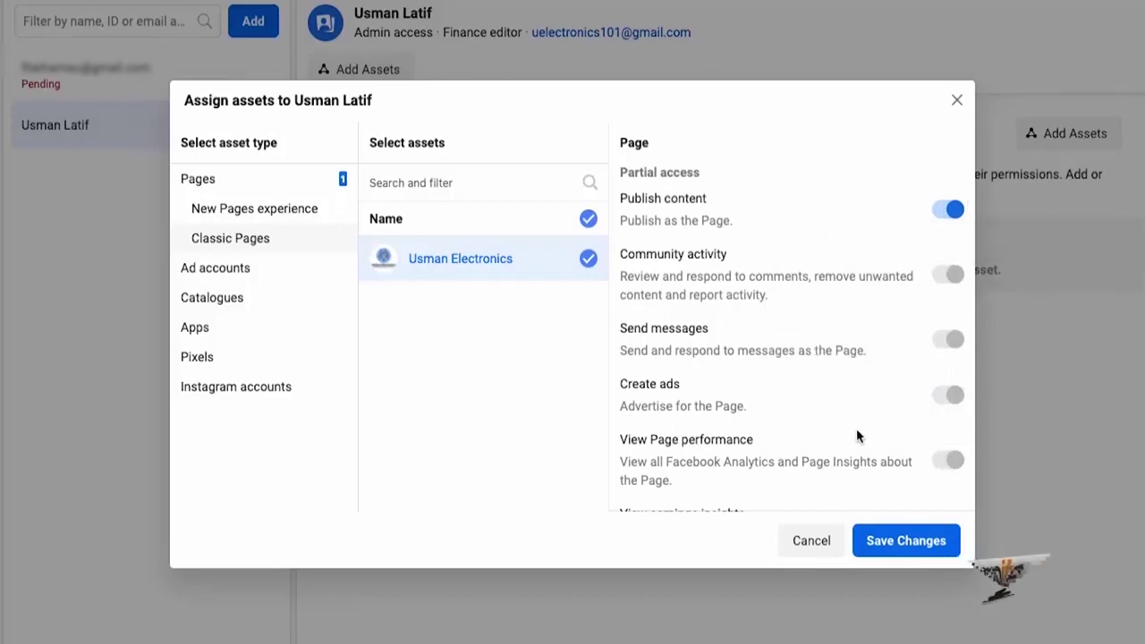
{"action": "left_click", "coordinate": [943, 213]}
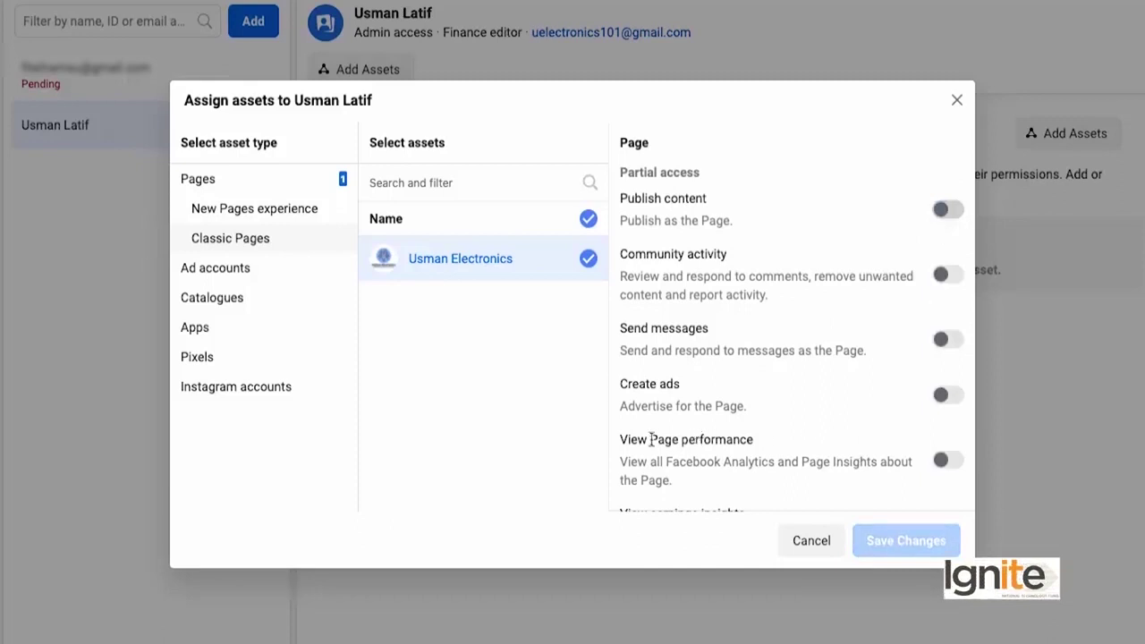
{"action": "left_click", "coordinate": [945, 464]}
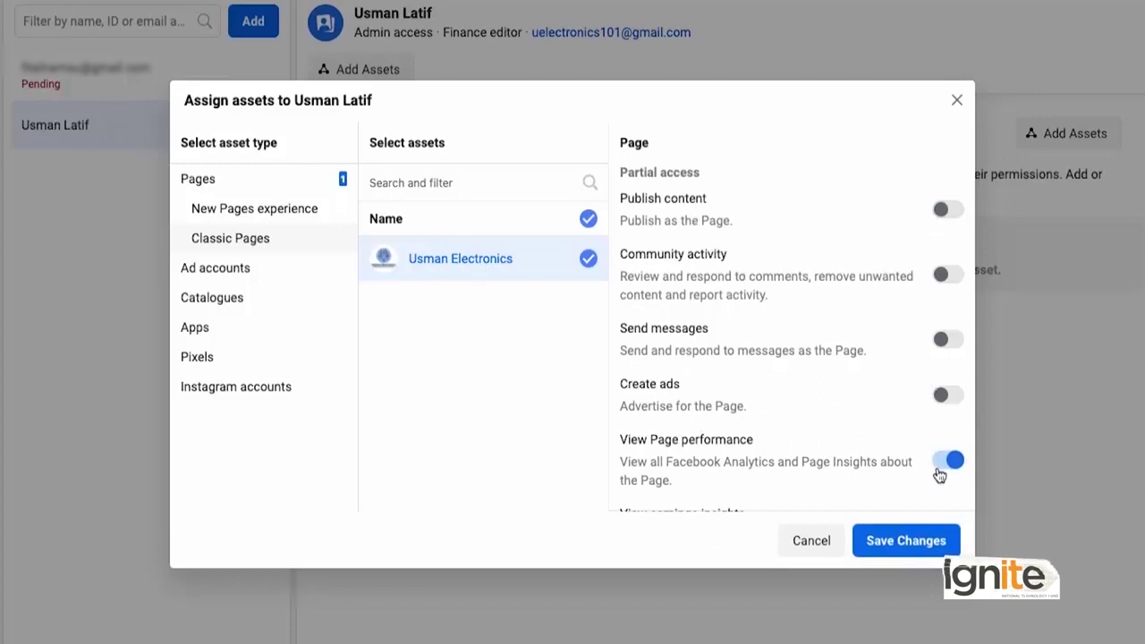
{"action": "left_click", "coordinate": [949, 341]}
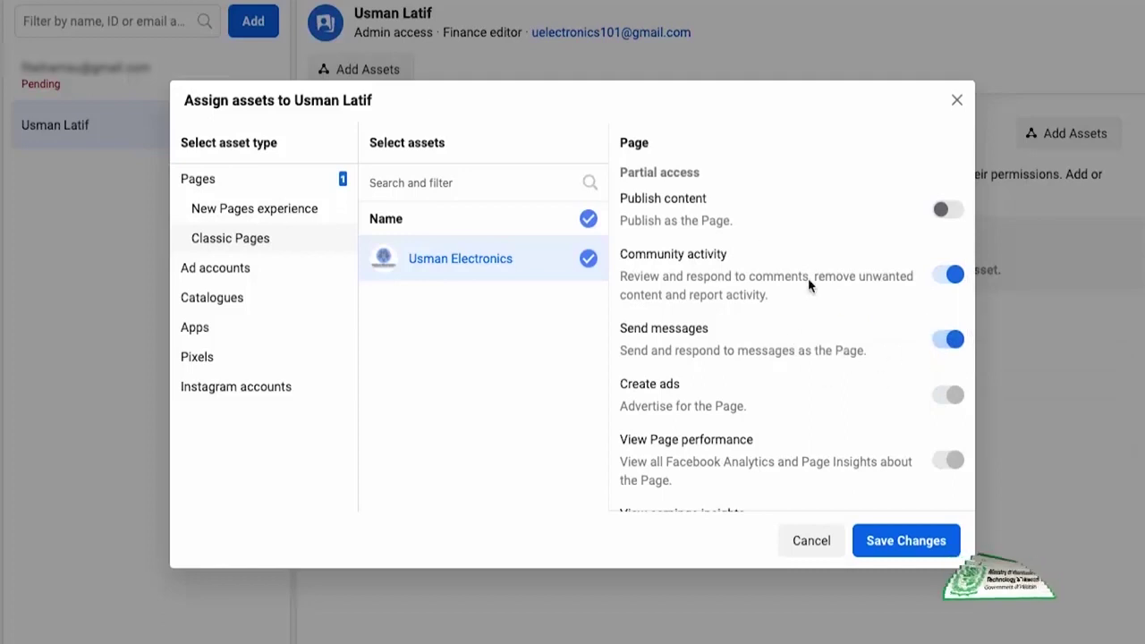
Grant full control of the Usman Electronics Page by enabling Manage Page.
{"action": "scroll", "coordinate": [806, 304], "scroll_direction": "down", "scroll_amount": 3}
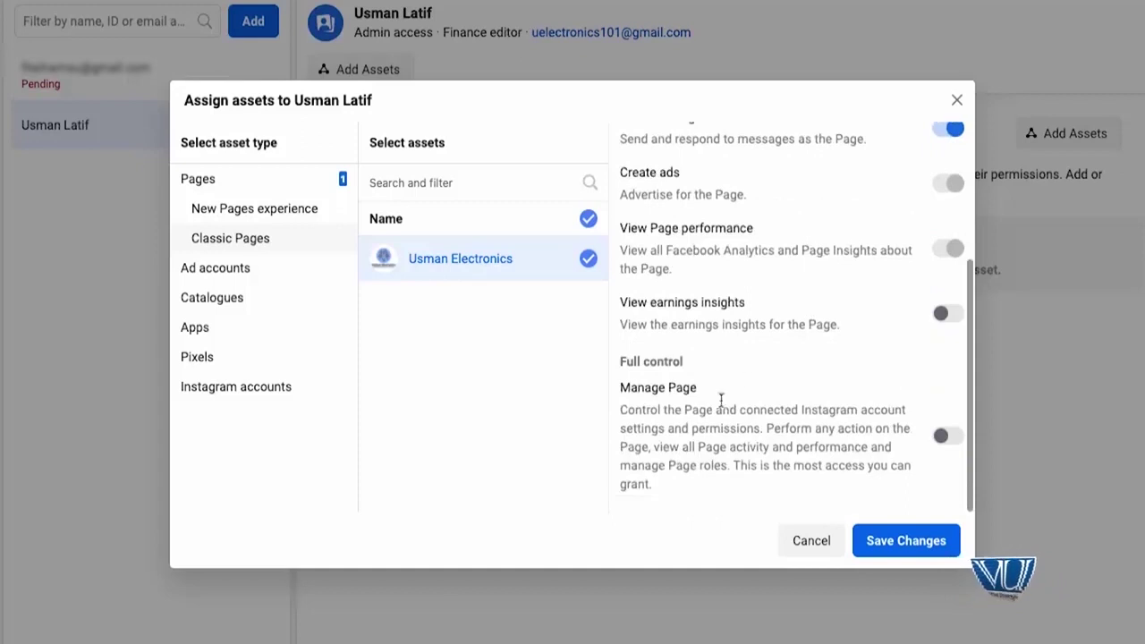
{"action": "left_click_drag", "start_coordinate": [629, 387], "coordinate": [755, 466]}
{"action": "left_click", "coordinate": [716, 433]}
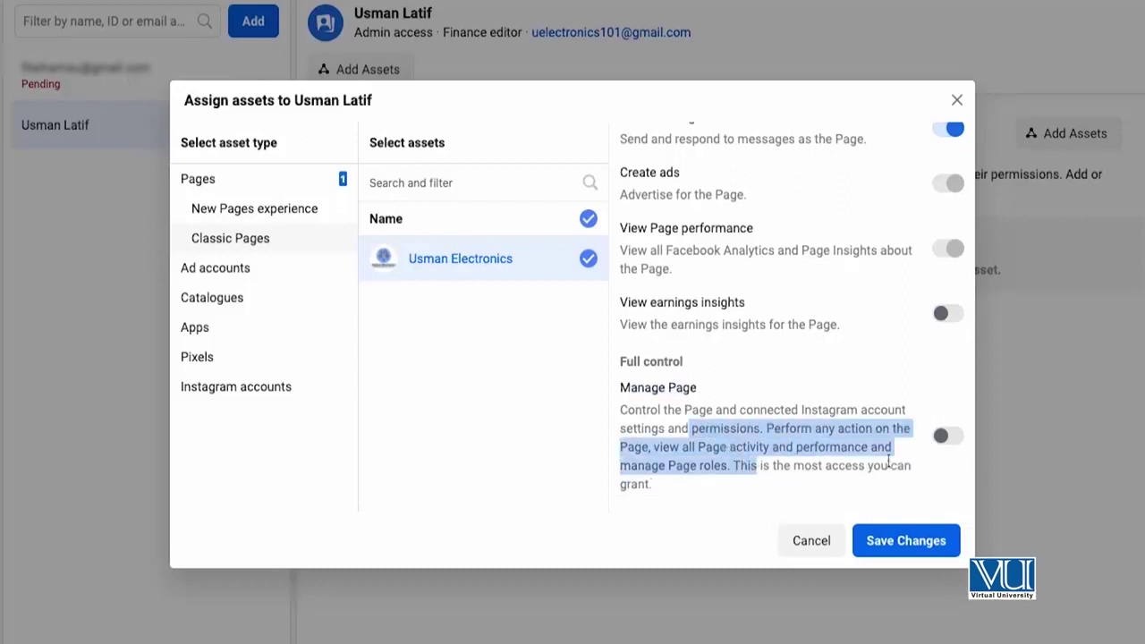
{"action": "left_click", "coordinate": [942, 439]}
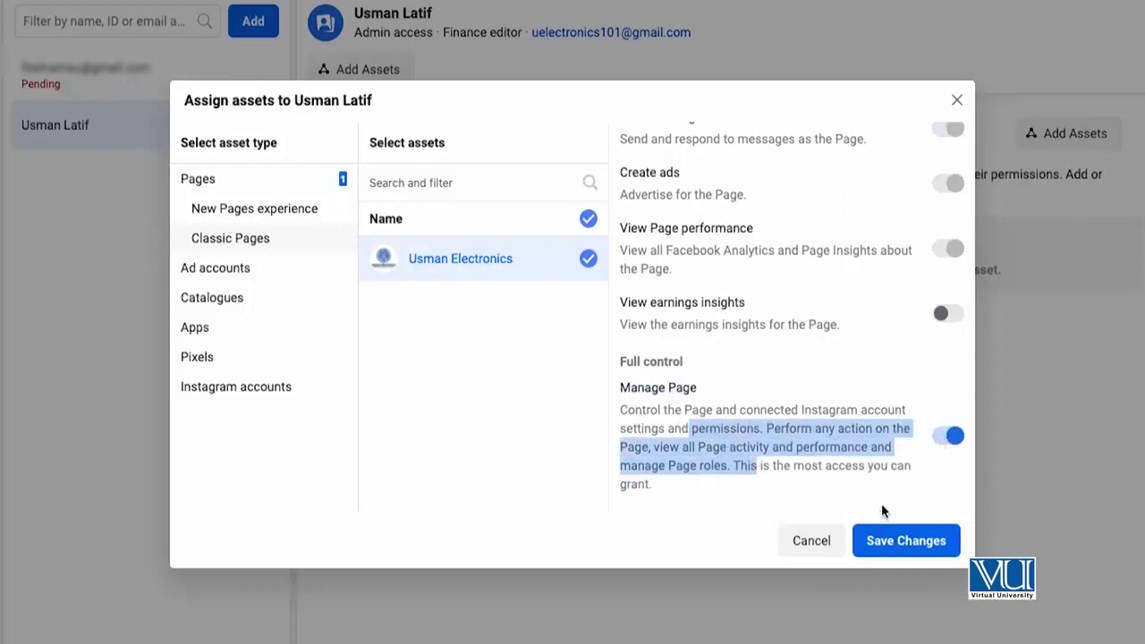
{"action": "scroll", "coordinate": [849, 437], "scroll_direction": "up", "scroll_amount": 3}
{"action": "scroll", "coordinate": [857, 373], "scroll_direction": "down", "scroll_amount": 3}
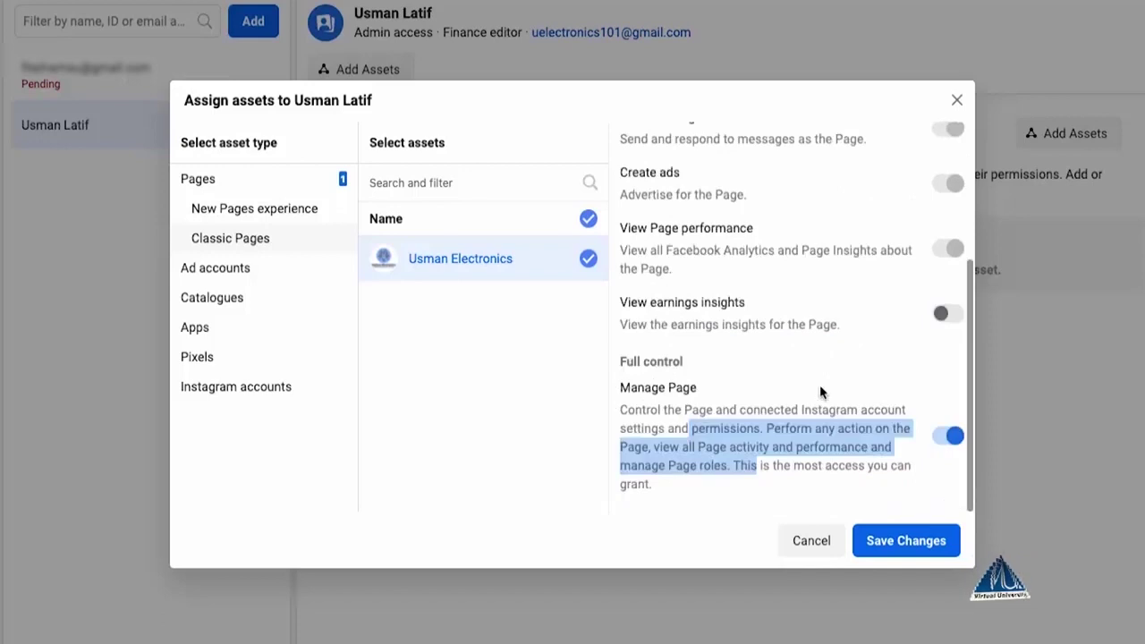
{"action": "left_click", "coordinate": [817, 402]}
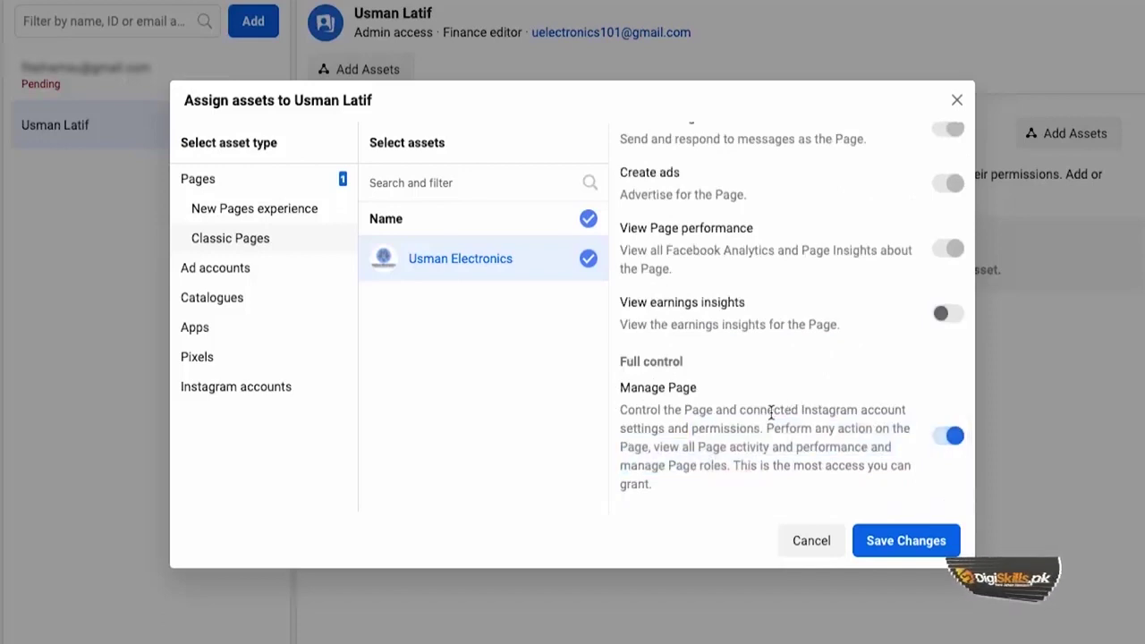
Select the Usman Electronics ad account and grant full control by enabling Manage campaigns and Manage ad account.
{"action": "left_click", "coordinate": [252, 270]}
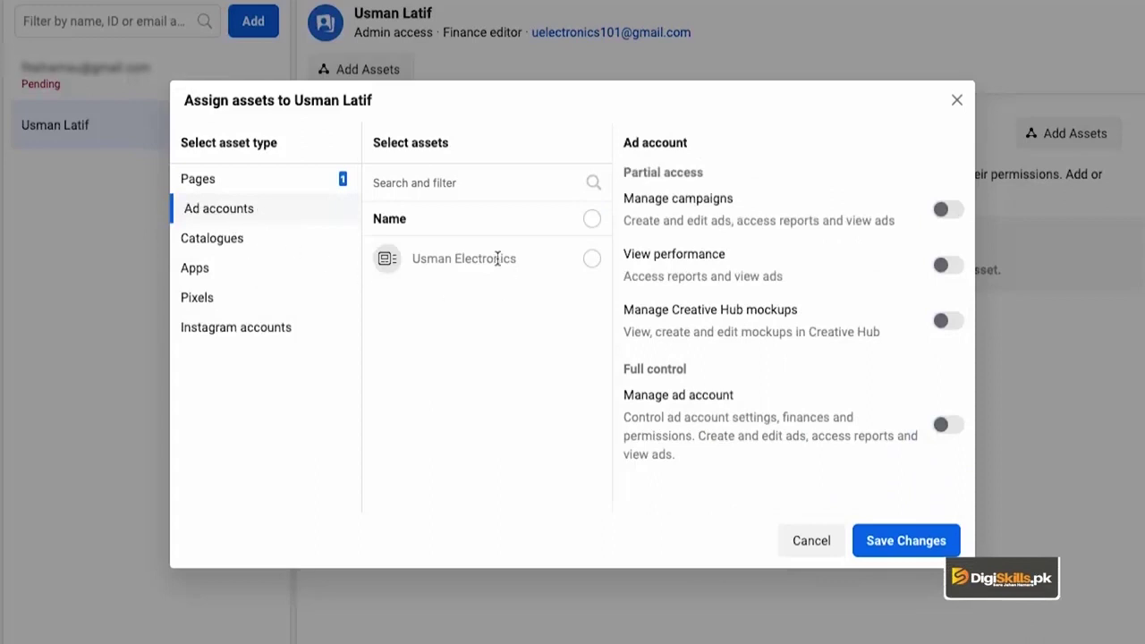
{"action": "left_click", "coordinate": [591, 261]}
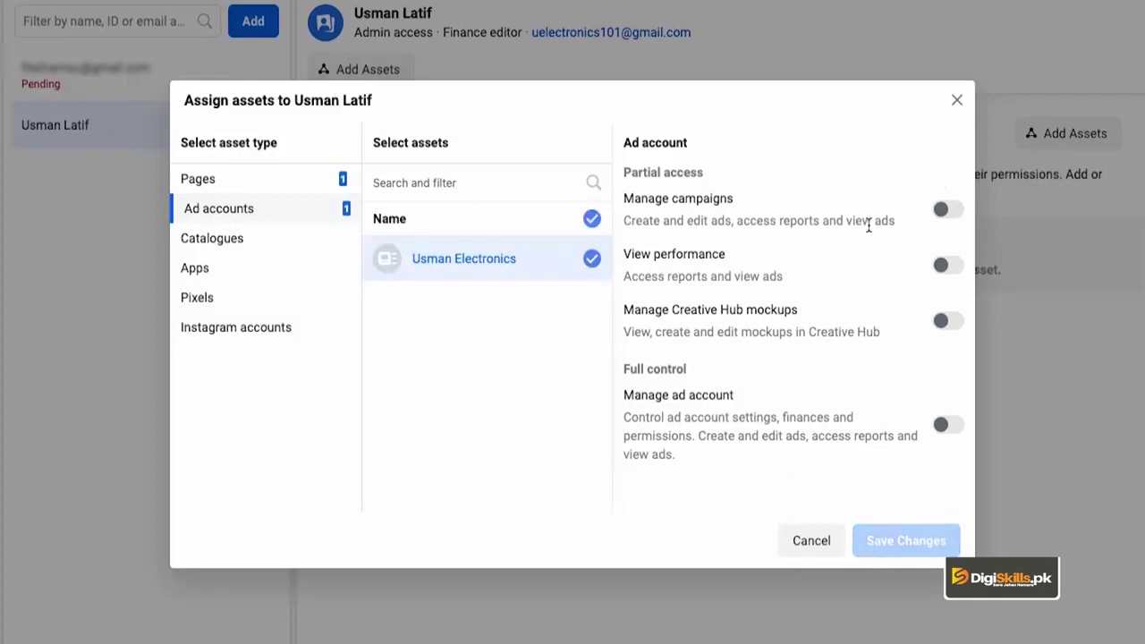
{"action": "left_click", "coordinate": [941, 215]}
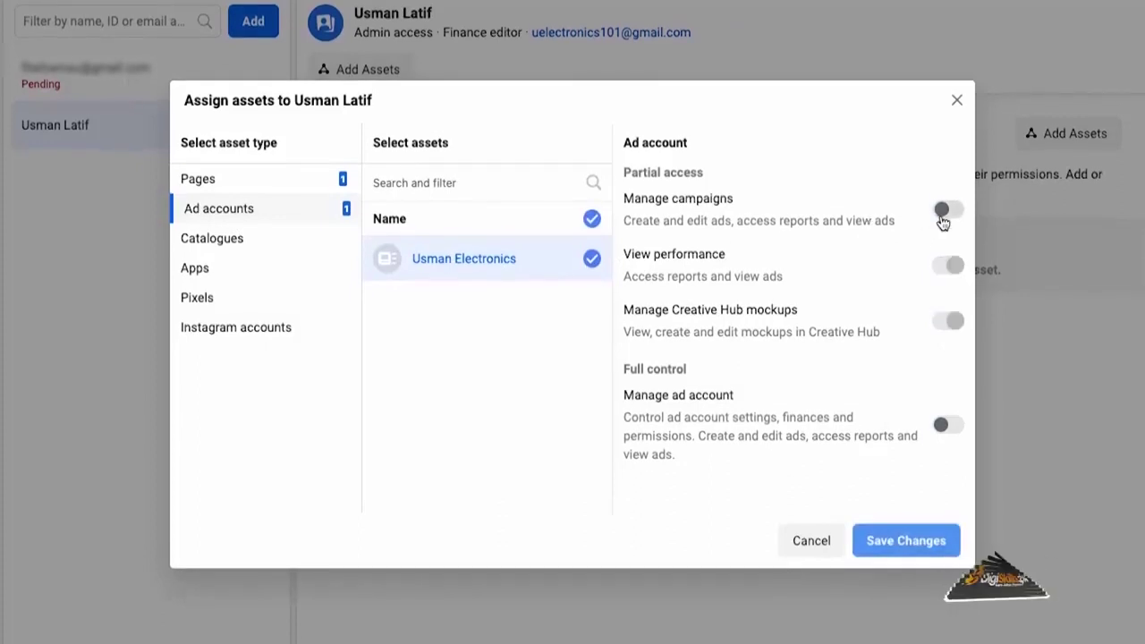
{"action": "left_click", "coordinate": [951, 425]}
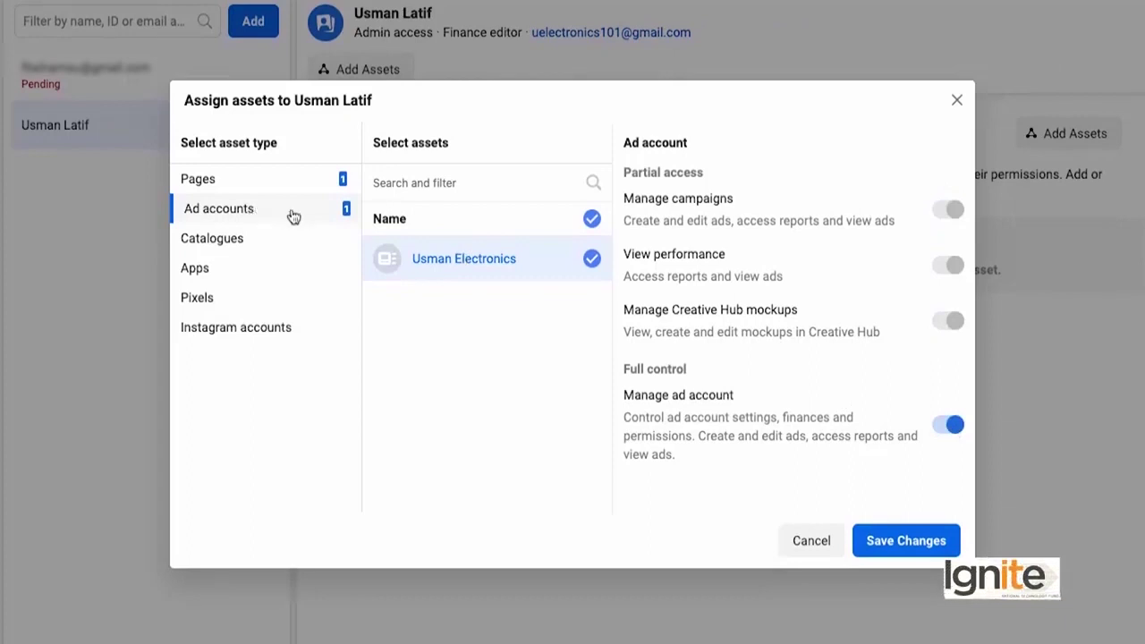
Check the Catalogues and Apps asset types, and select the Test UE pixel with View pixels and Manage pixel enabled.
{"action": "left_click", "coordinate": [227, 248]}
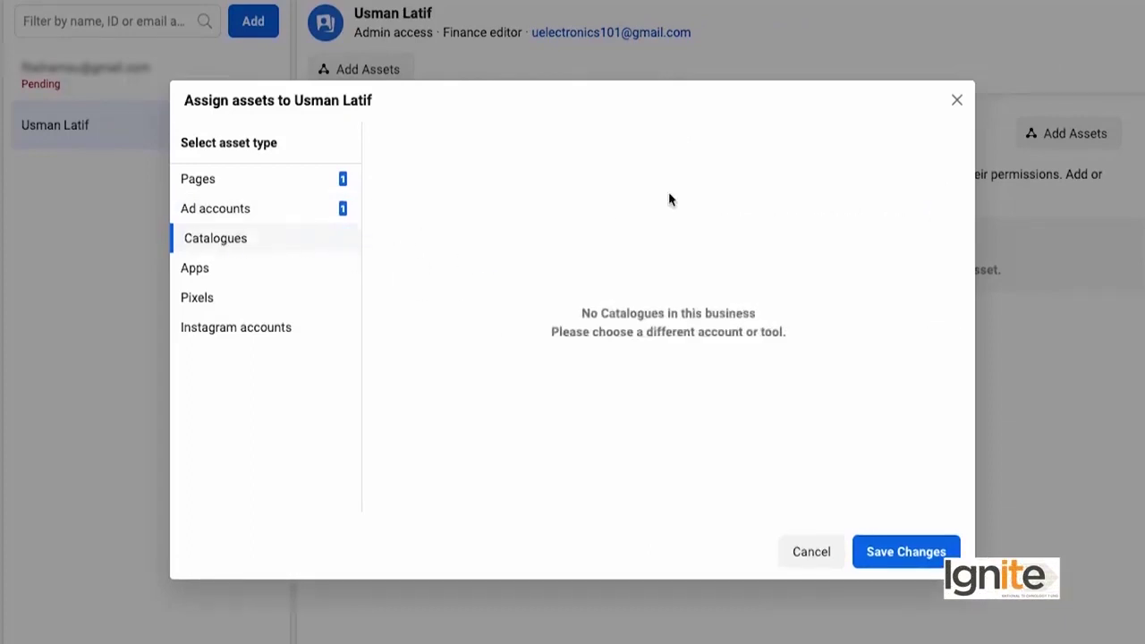
{"action": "left_click", "coordinate": [225, 272]}
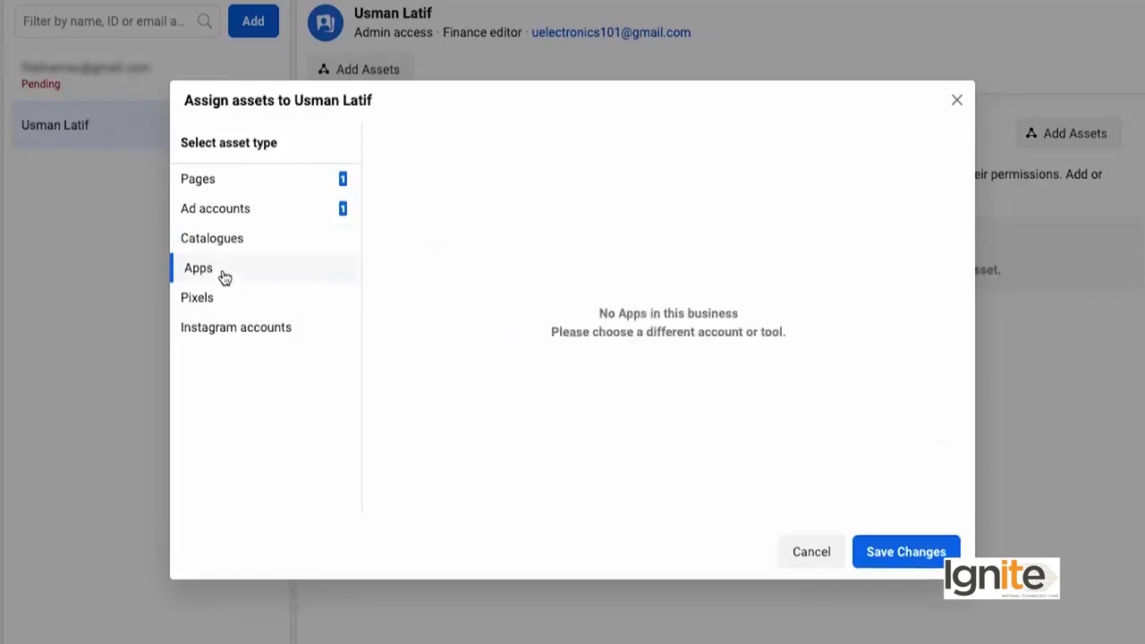
{"action": "left_click", "coordinate": [263, 308]}
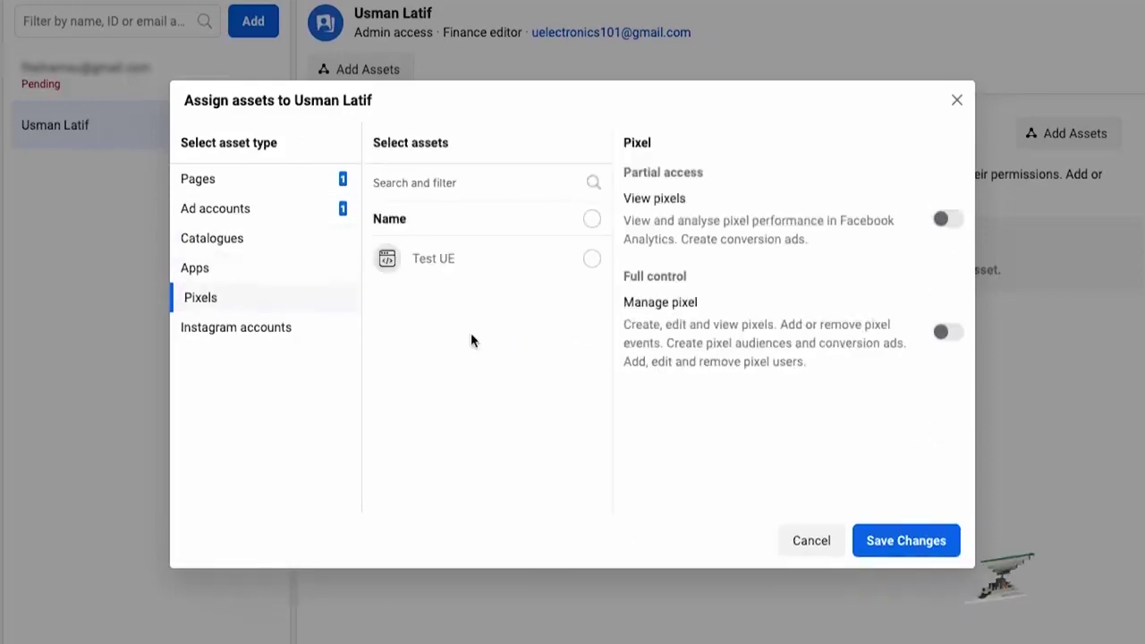
{"action": "left_click", "coordinate": [591, 261]}
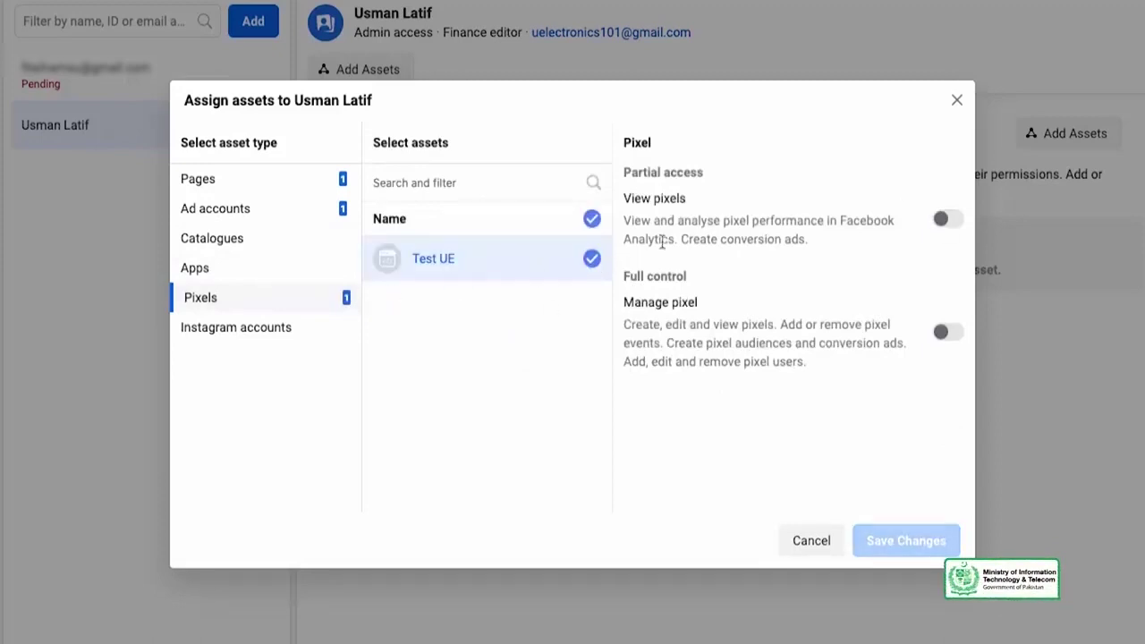
{"action": "left_click", "coordinate": [946, 224]}
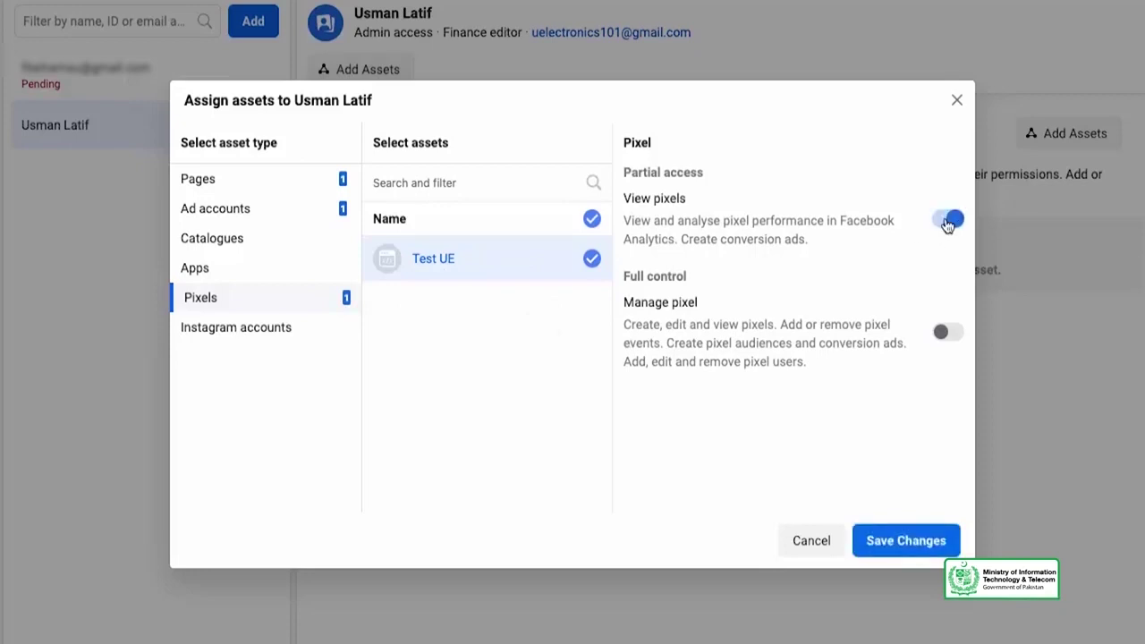
{"action": "double_click", "coordinate": [774, 223]}
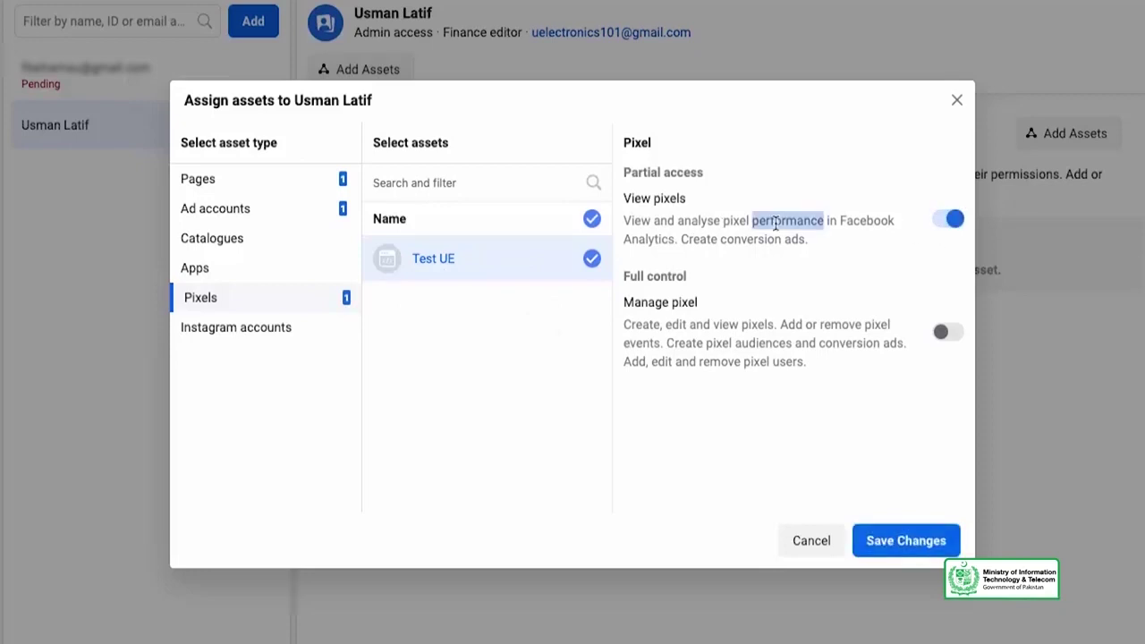
{"action": "left_click", "coordinate": [696, 331]}
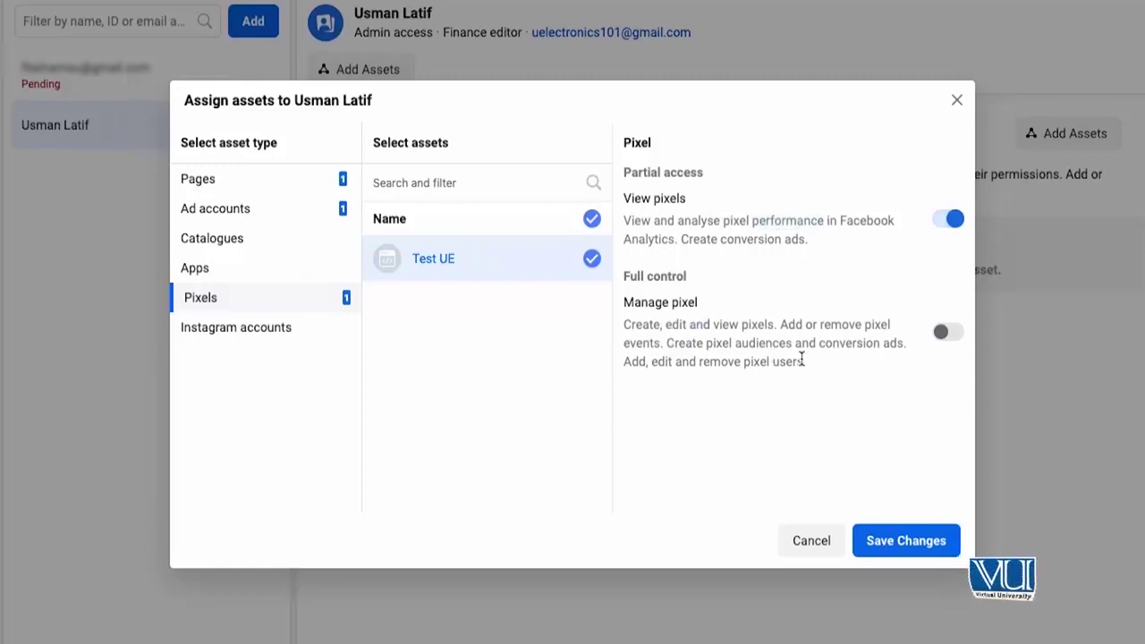
{"action": "left_click", "coordinate": [951, 332]}
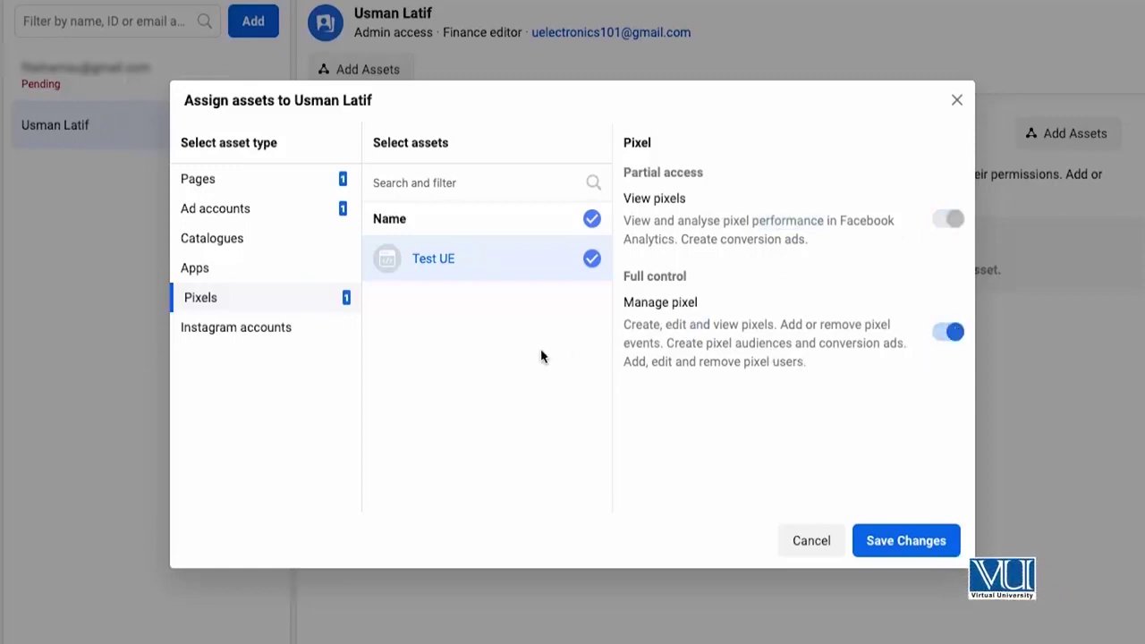
Check the Instagram accounts asset type, save the asset assignments and close the confirmation.
{"action": "left_click", "coordinate": [324, 336]}
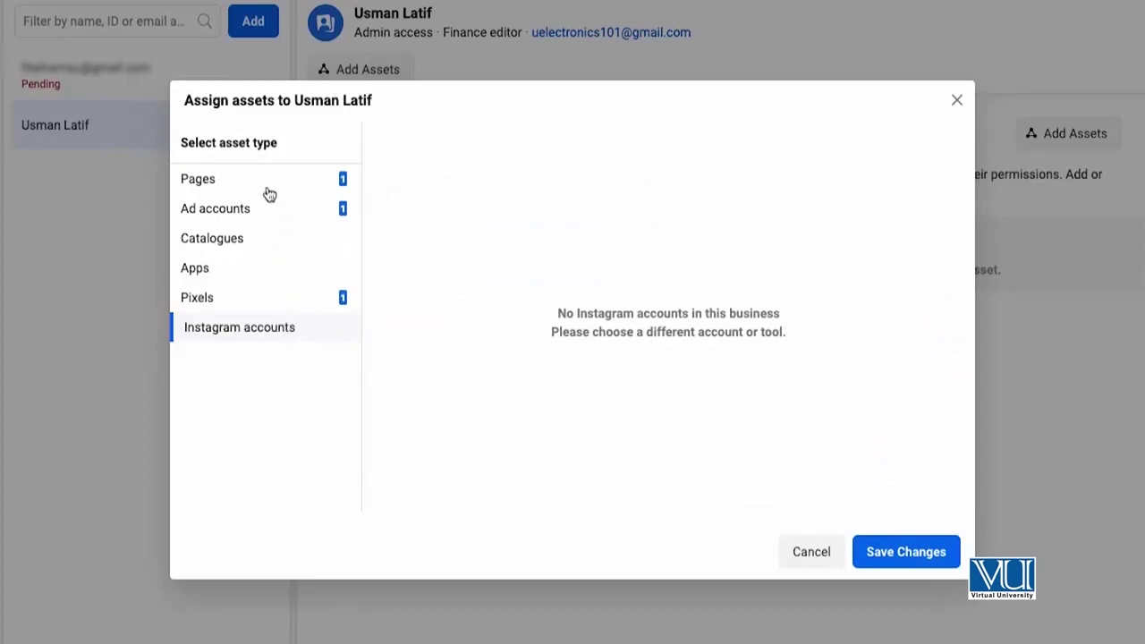
{"action": "left_click", "coordinate": [889, 547]}
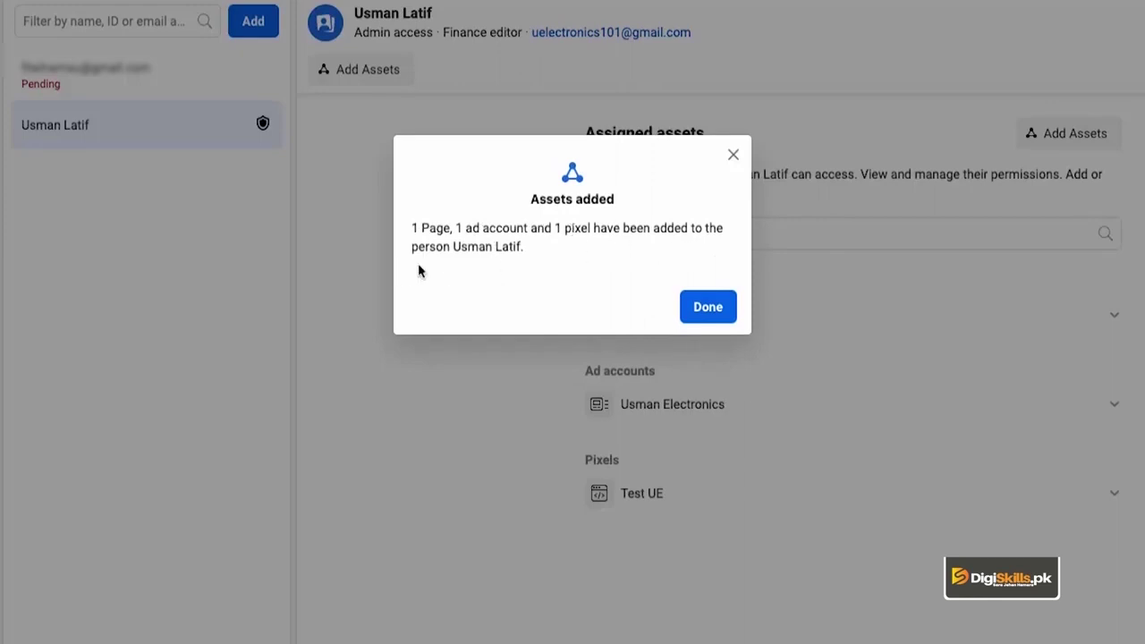
{"action": "left_click", "coordinate": [707, 307]}
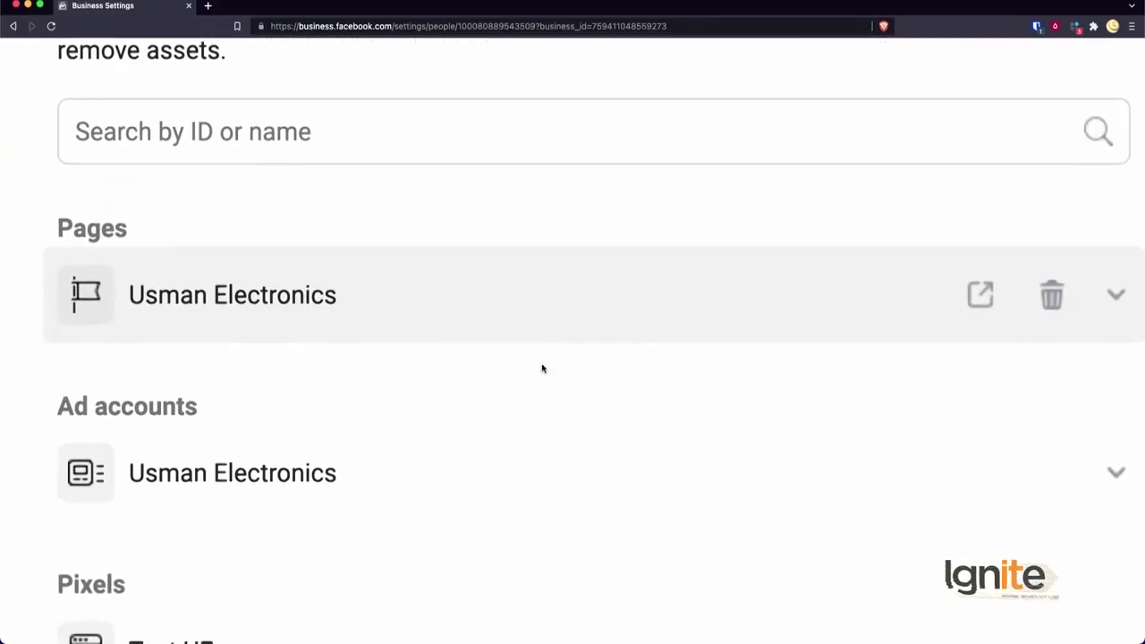
Review the person's assigned Page, ad account and pixel, and open the business's Partners list.
{"action": "scroll", "coordinate": [541, 367], "scroll_direction": "down", "scroll_amount": 2}
{"action": "scroll", "coordinate": [447, 537], "scroll_direction": "down", "scroll_amount": 2}
{"action": "scroll", "coordinate": [447, 538], "scroll_direction": "up", "scroll_amount": 2}
{"action": "scroll", "coordinate": [447, 537], "scroll_direction": "down", "scroll_amount": 5}
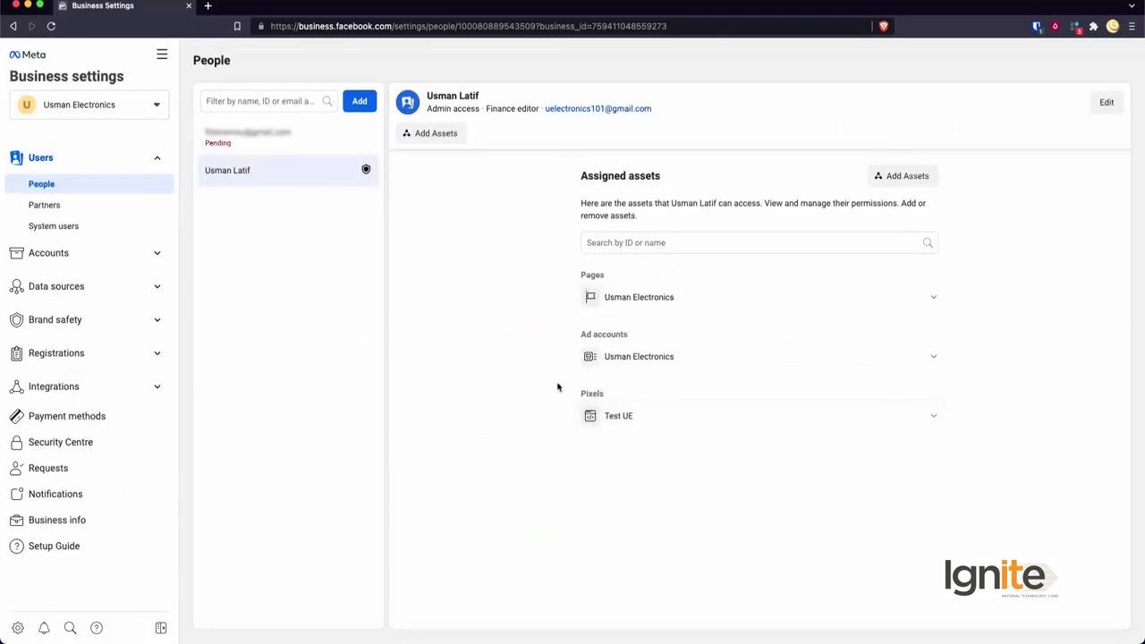
{"action": "left_click", "coordinate": [54, 206]}
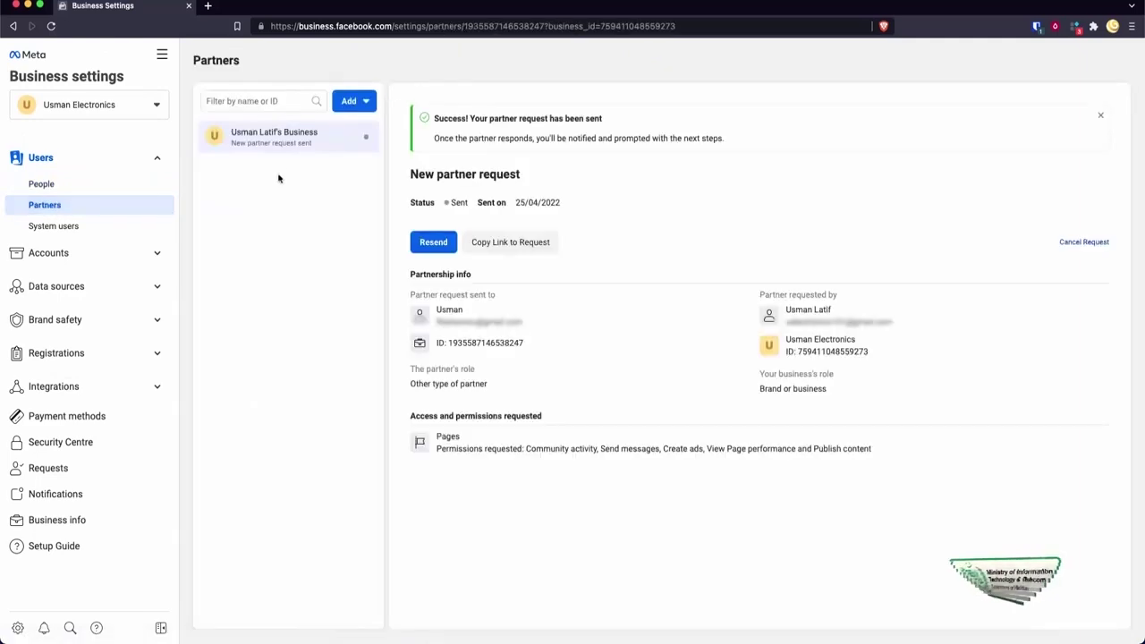